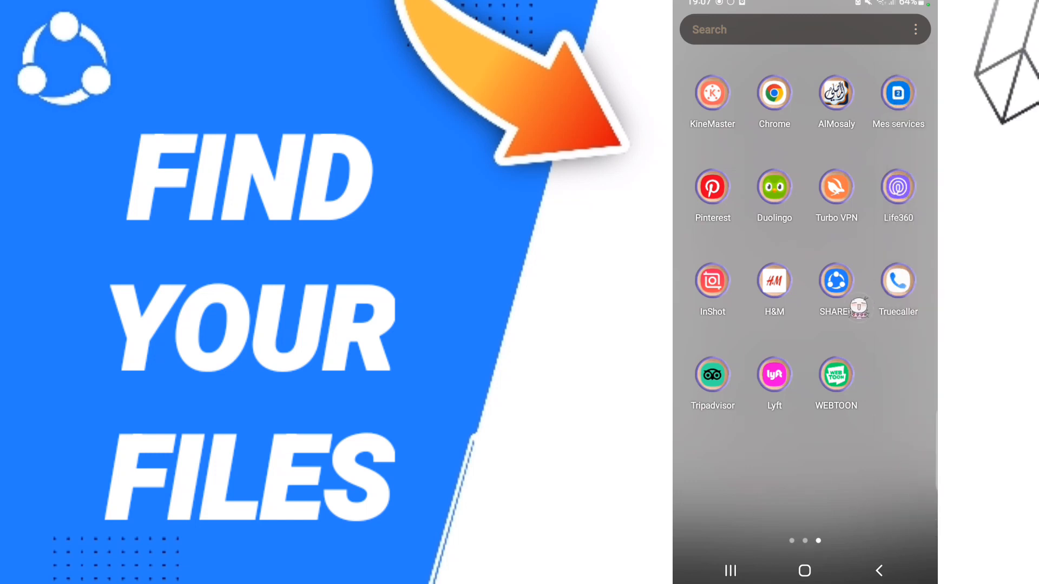
Launch SHAREit and land on the Files page with categories and storage usage.
click(839, 301)
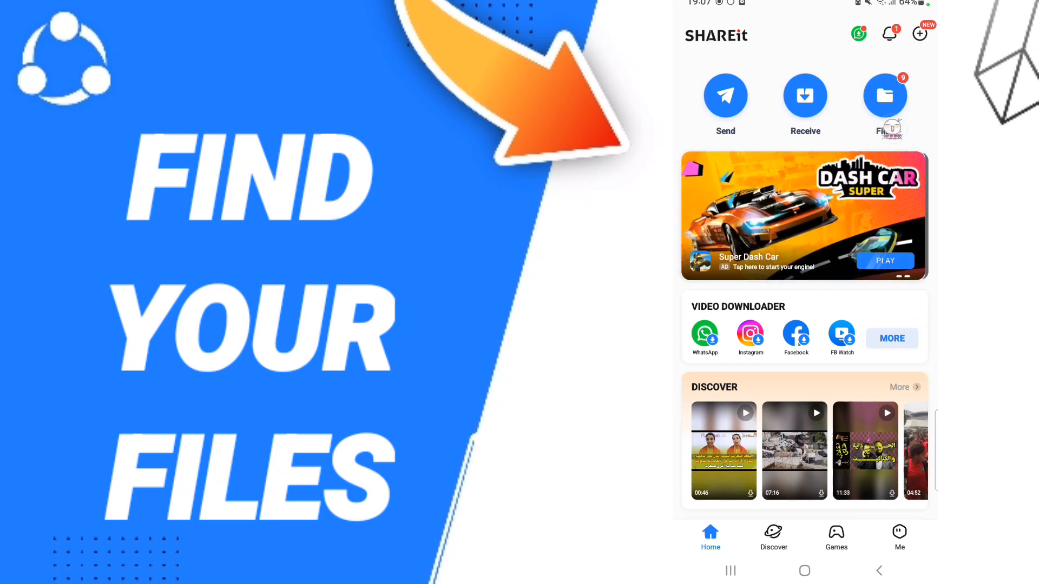
click(884, 96)
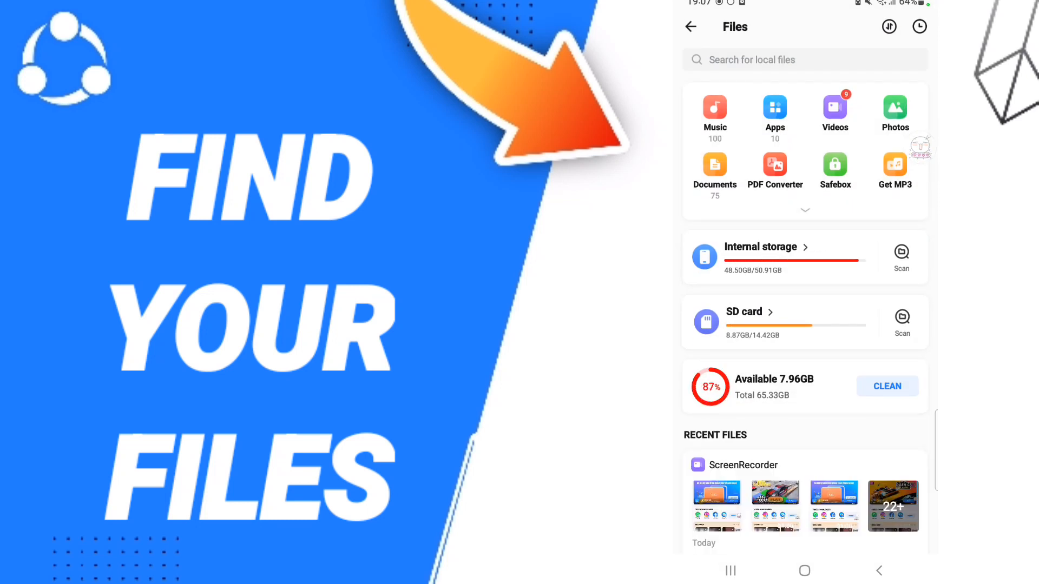
scroll(803, 324, down, 5)
scroll(804, 325, up, 5)
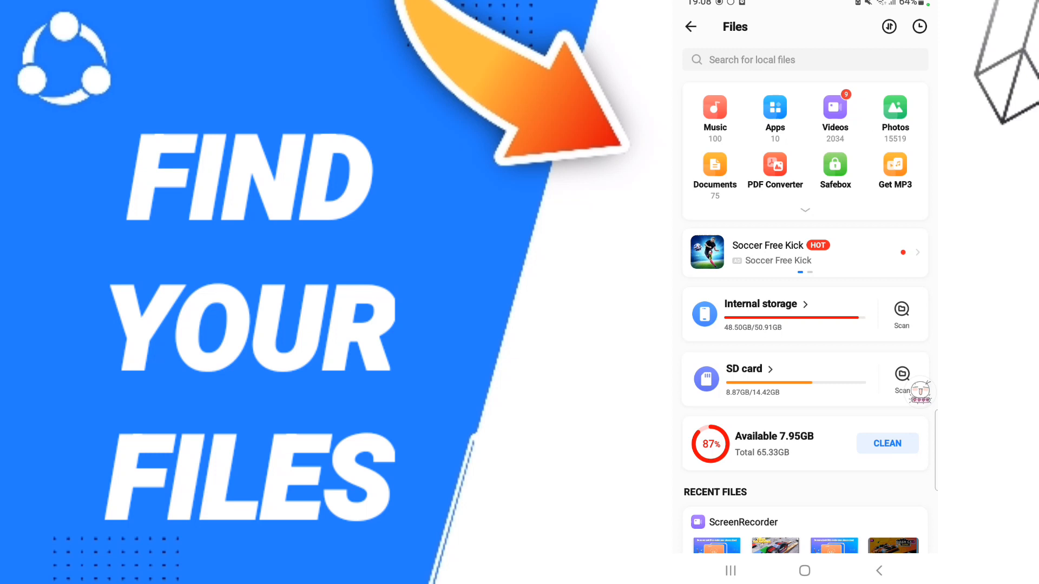
Pull the Android notification shade down over the SHAREit Files screen.
drag(804, 4, 804, 325)
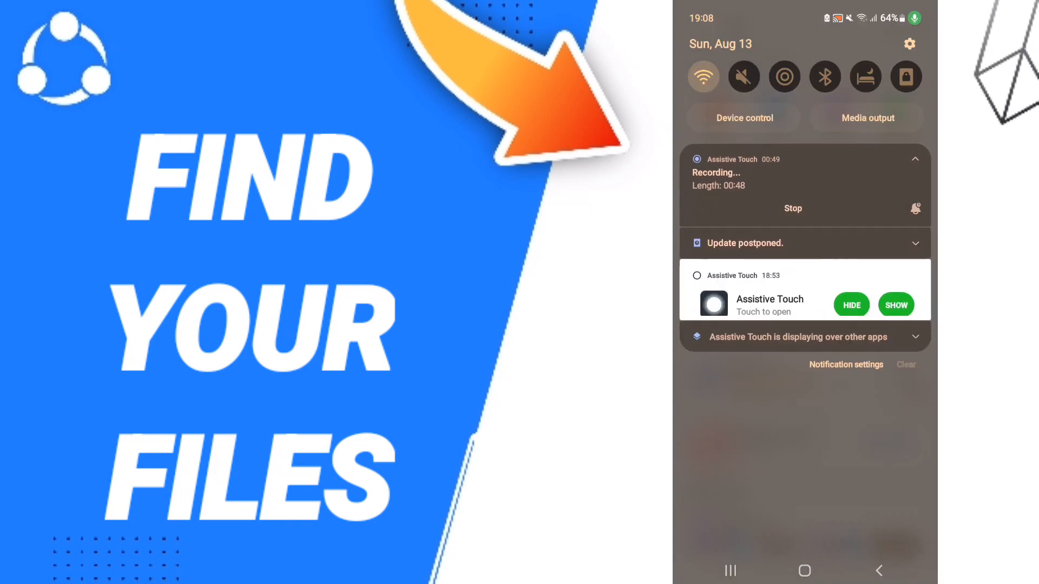